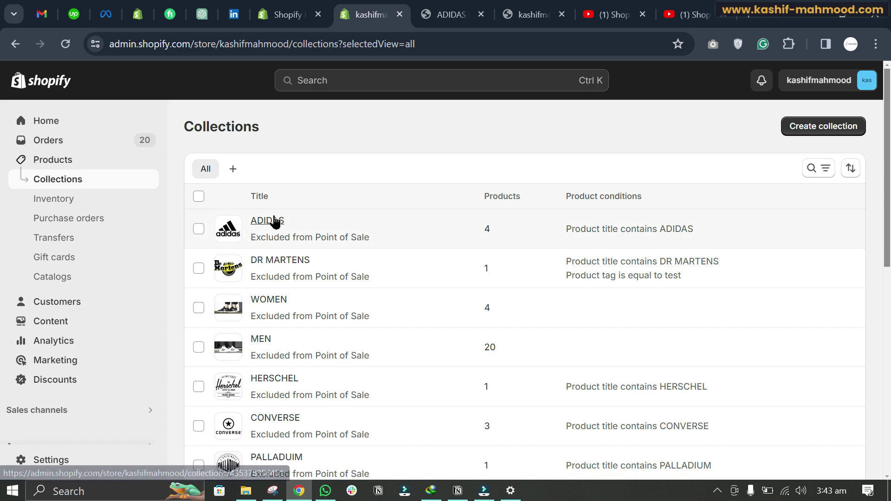
Open the CONVERSE | TODDLER CHUCK TAYLOR ALL STAR AXEL MID product from the Products list.
left_click(53, 160)
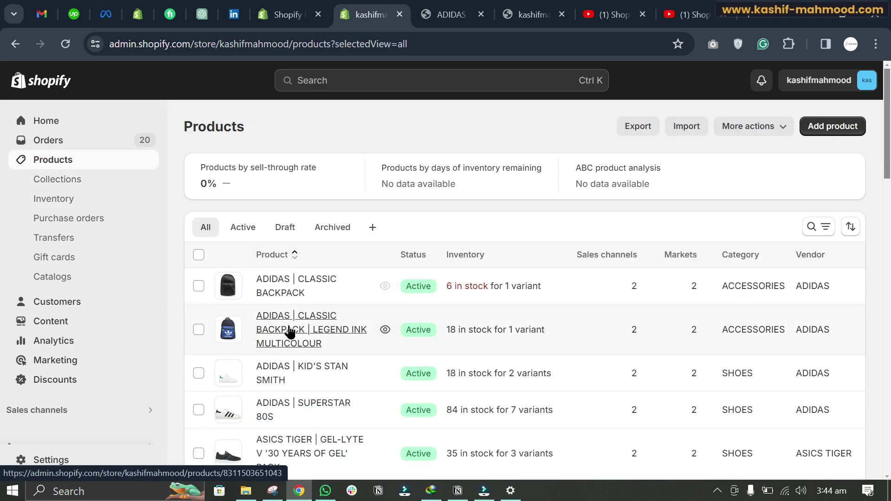
scroll(302, 334, "down", 7)
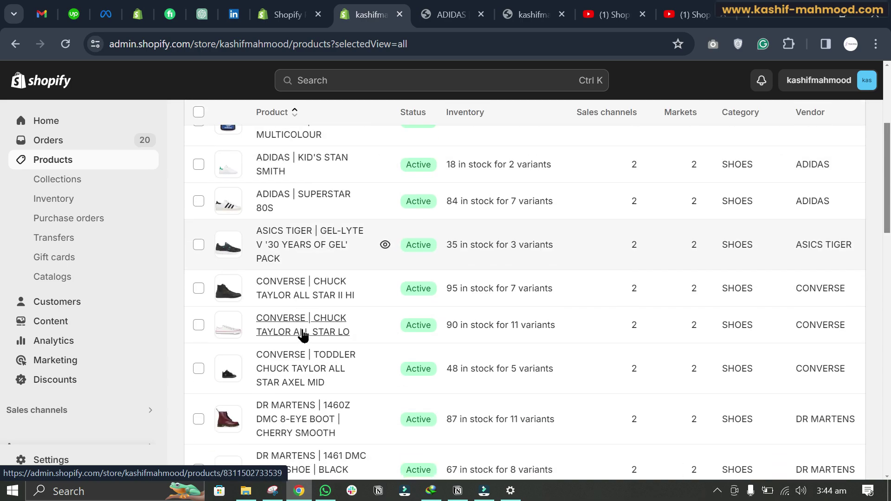
left_click(291, 236)
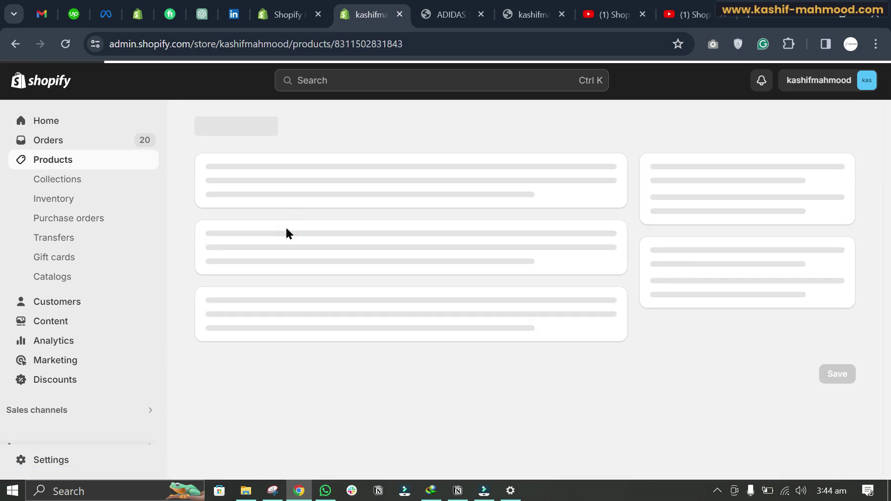
Try entering Adidas as the product's collection, then return to the Collections list.
scroll(285, 225, "down", 7)
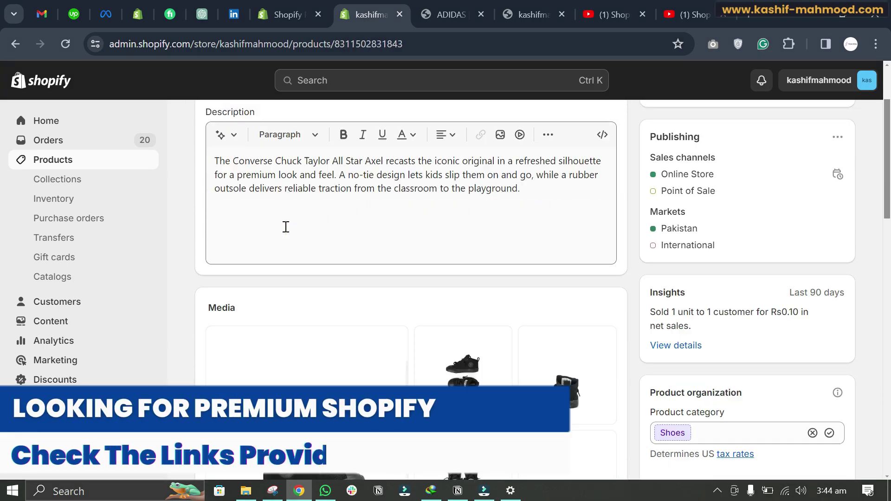
scroll(673, 333, "down", 2)
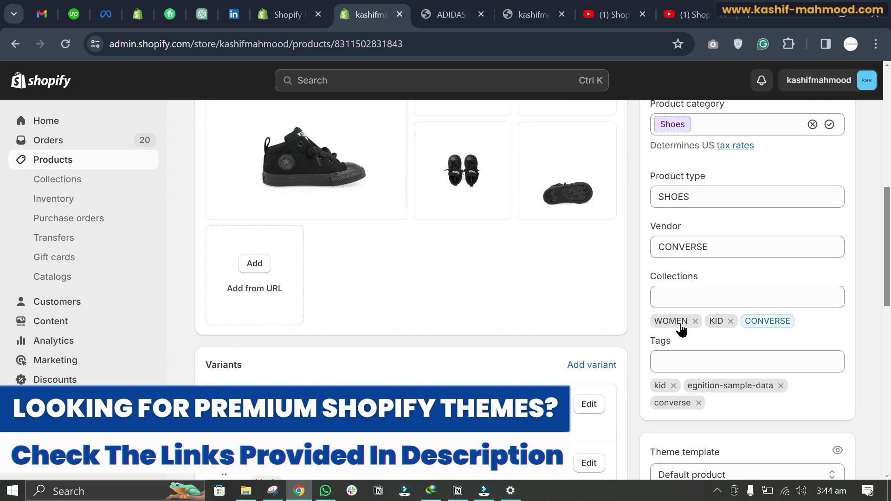
left_click(700, 298)
type("Ad")
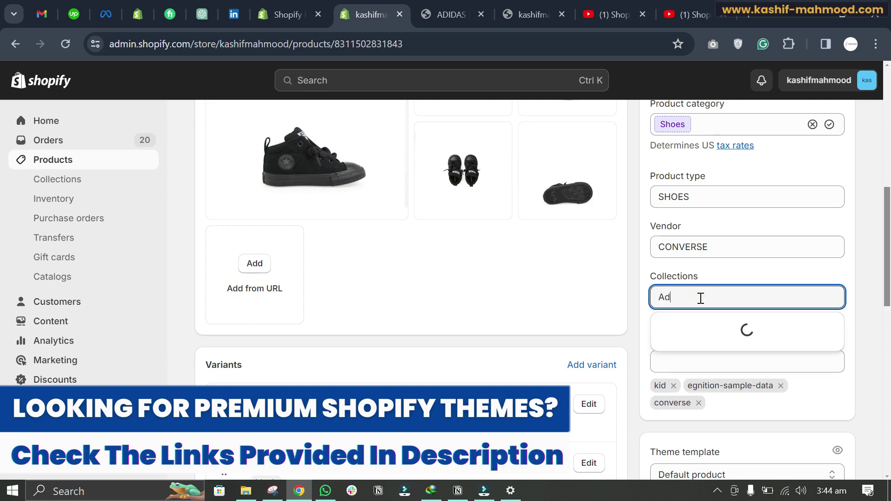
type("id")
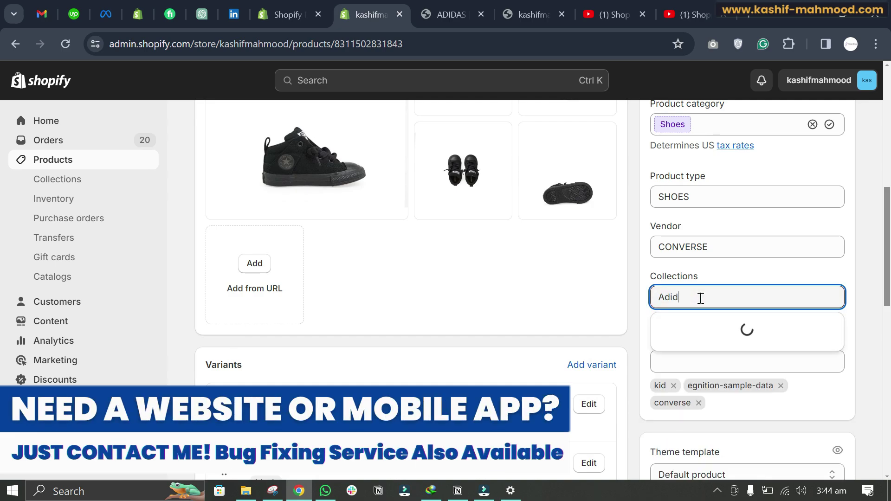
type("as")
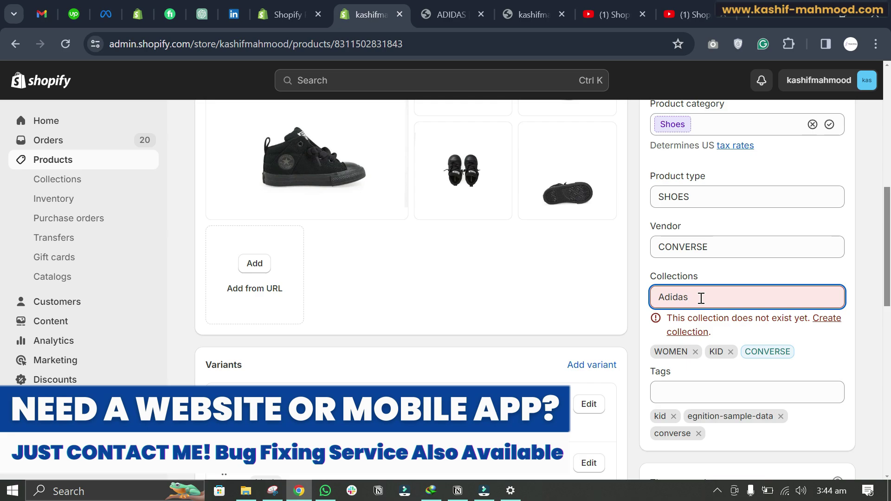
left_click_drag(713, 299, 659, 297)
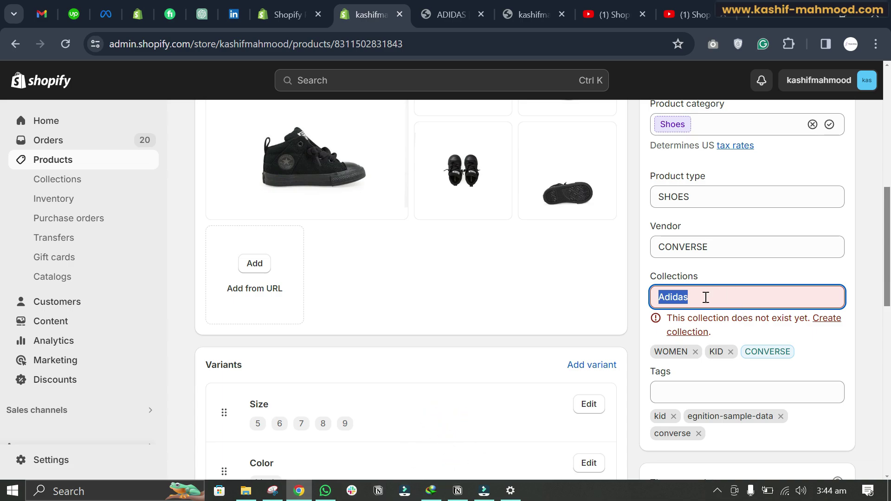
left_click(64, 186)
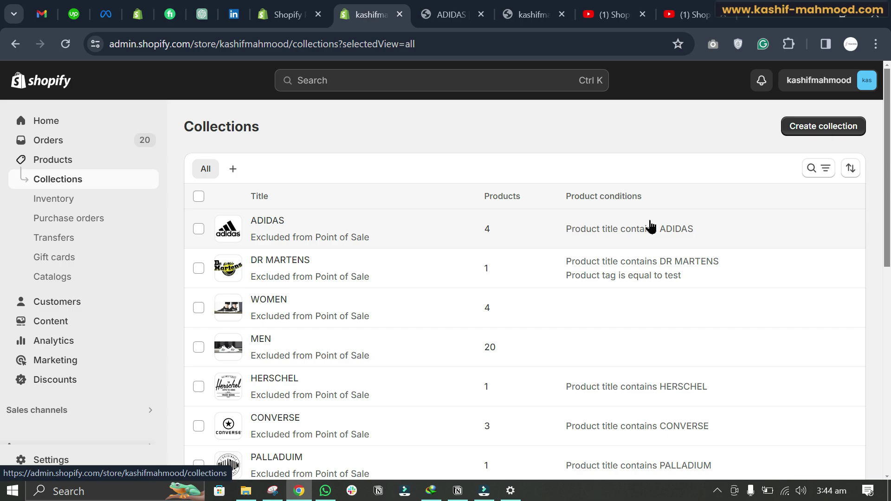
Open the ADIDAS collection and scroll to its Product title contains ADIDAS condition.
left_click(617, 231)
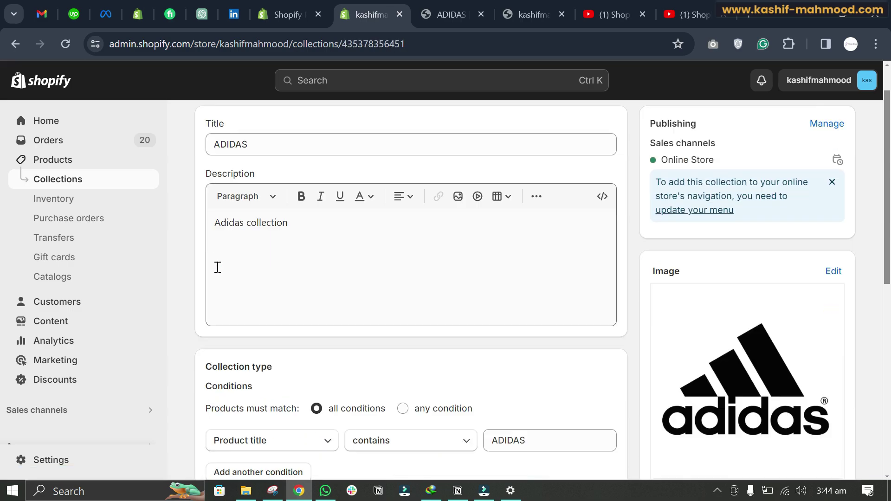
scroll(404, 307, "down", 3)
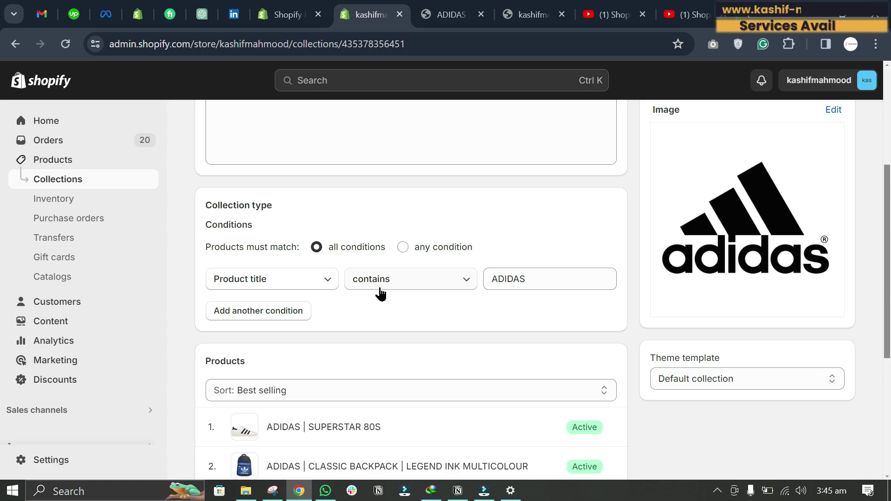
Add a second condition, Product tag is equal to ADIDAS, using ADIDAS copied from the title.
left_click(260, 312)
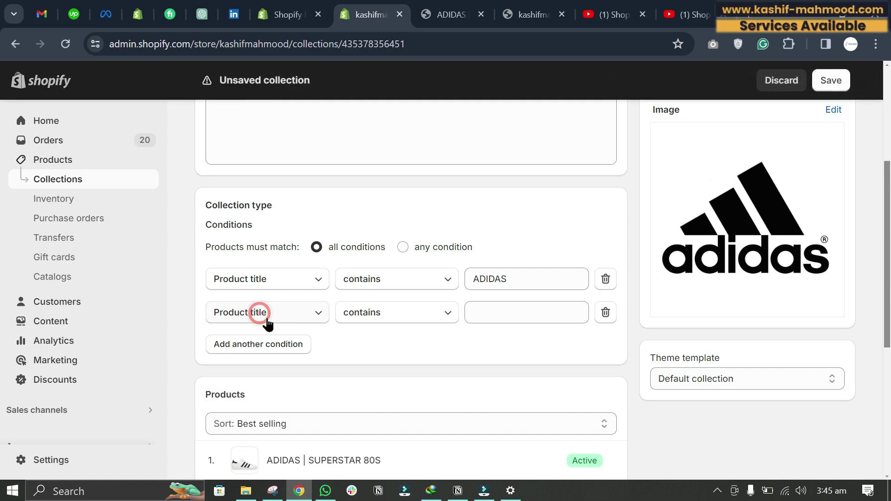
left_click(257, 313)
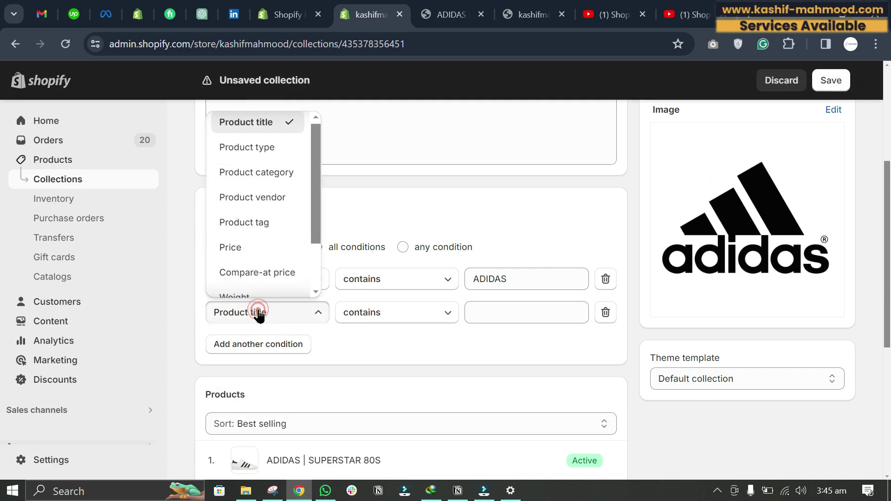
left_click(254, 222)
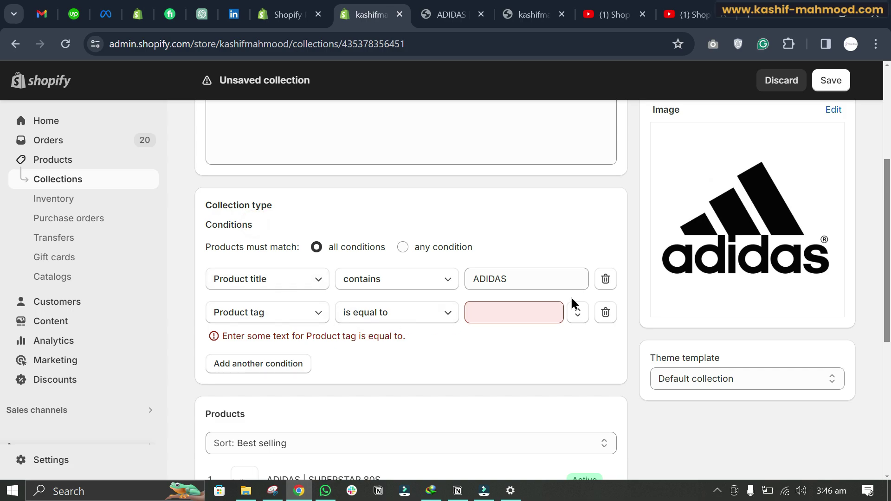
scroll(569, 297, "up", 5)
left_click(269, 193)
left_click_drag(269, 193, 173, 197)
key("ctrl+c")
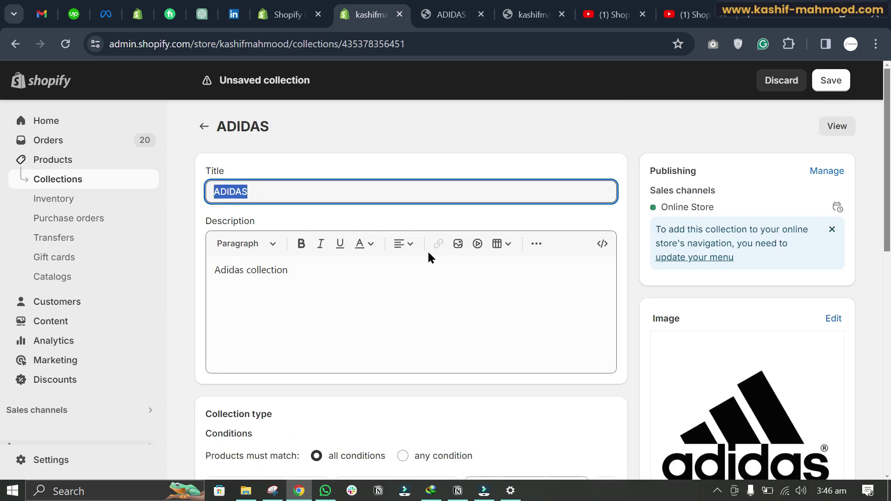
scroll(454, 279, "down", 5)
left_click(498, 308)
key("ctrl+v")
left_click(438, 355)
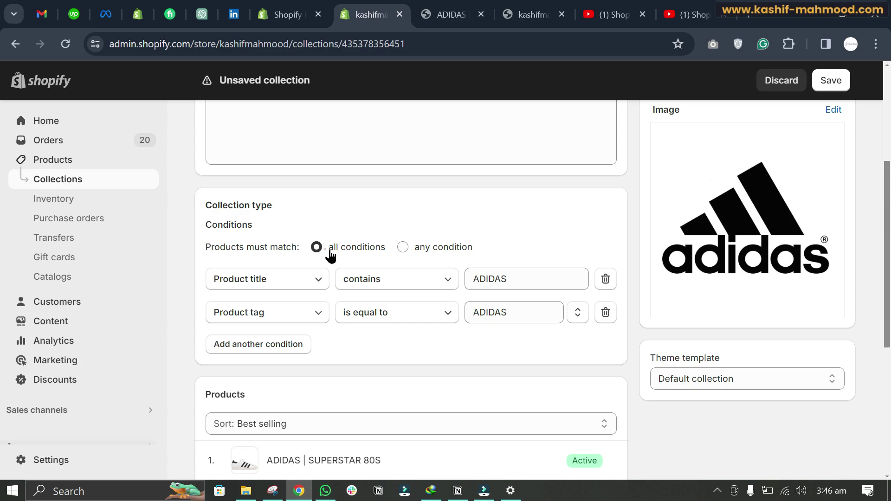
Review both ADIDAS rules with all conditions required, then save the collection.
left_click_drag(331, 254, 387, 251)
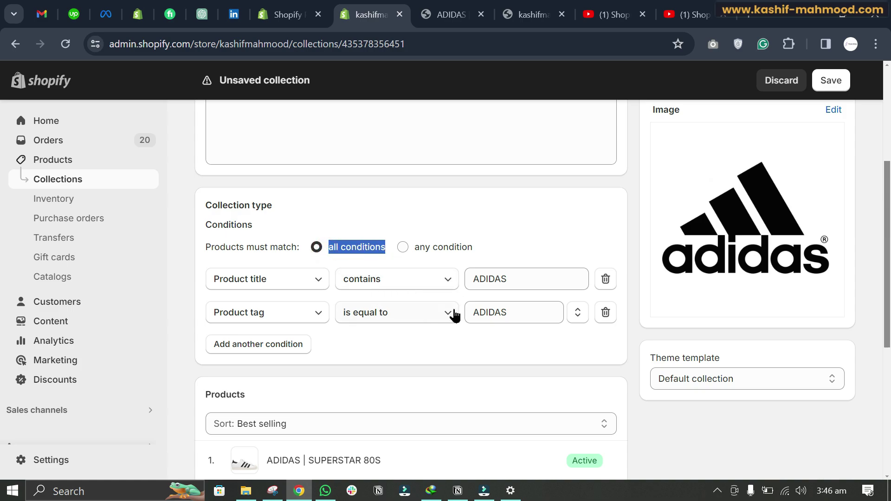
left_click(445, 251)
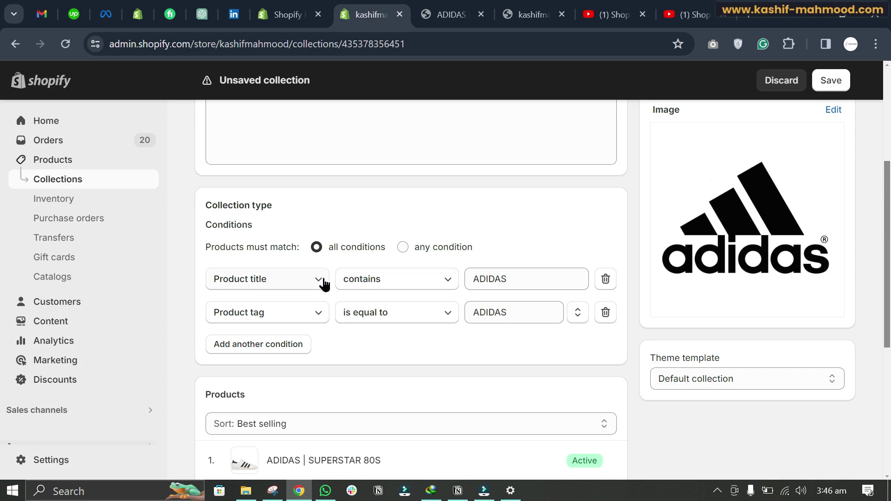
double_click(500, 278)
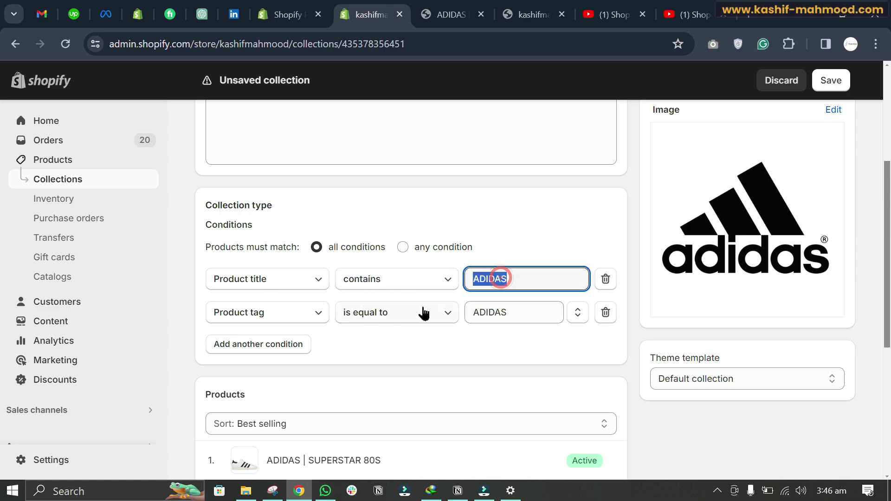
double_click(483, 312)
left_click(421, 365)
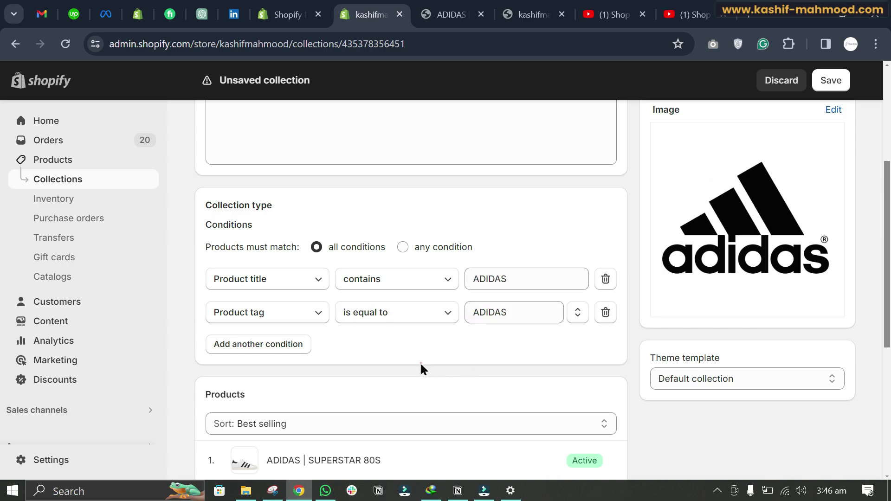
left_click(821, 82)
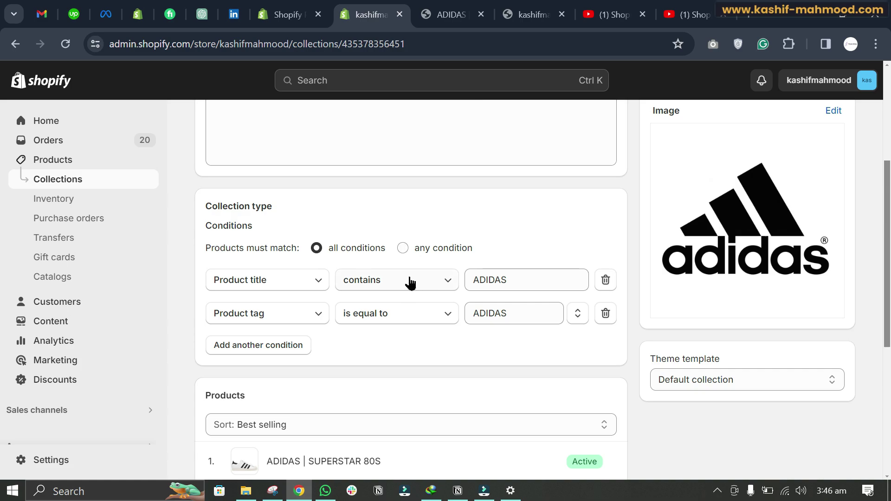
scroll(411, 279, "up", 5)
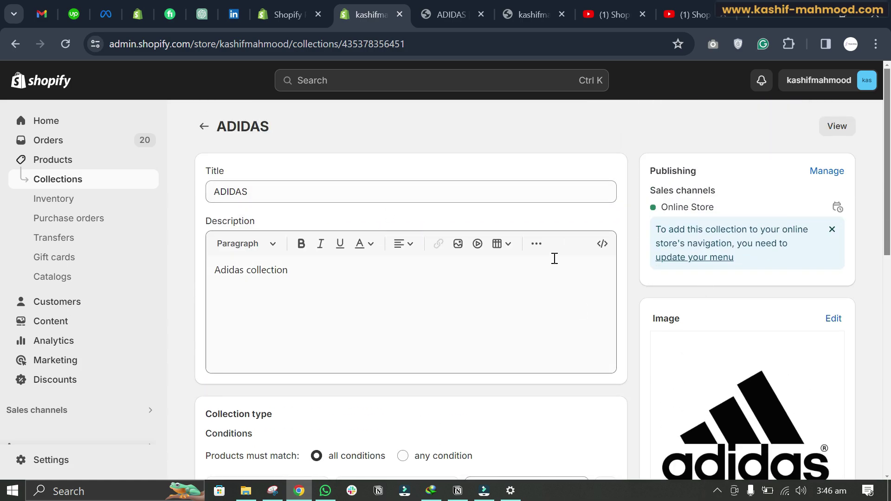
Return to Collections and start a new collection, trying Automated before switching back to Manual.
left_click(204, 126)
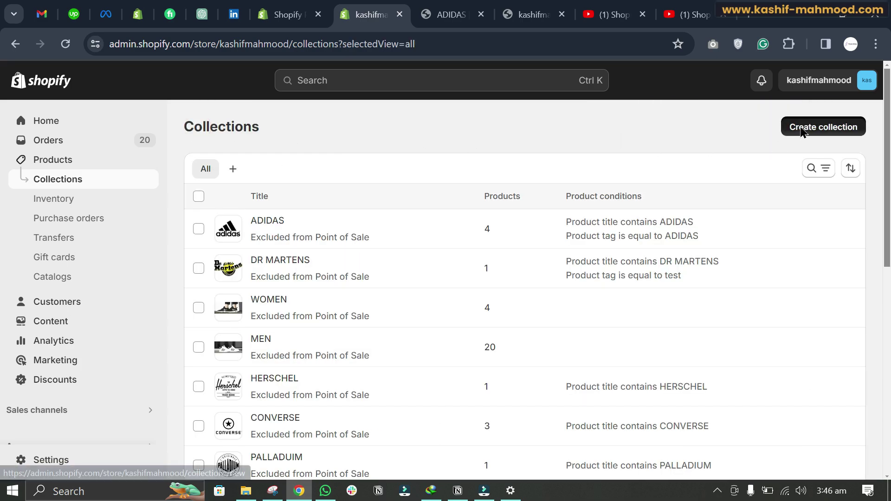
left_click(823, 126)
scroll(299, 303, "down", 3)
left_click_drag(244, 334, 238, 334)
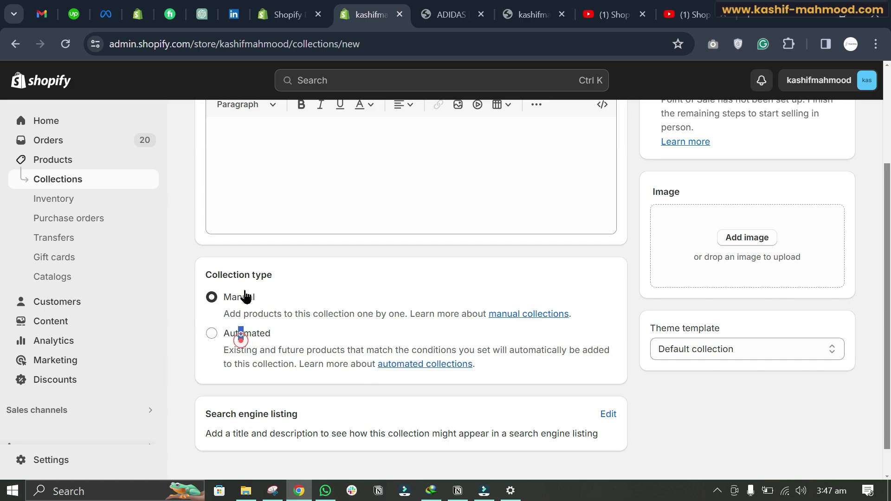
left_click(247, 340)
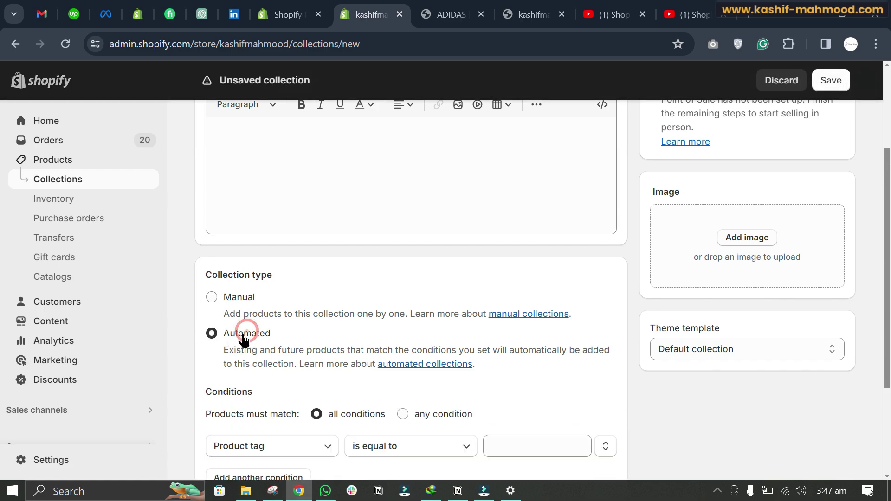
left_click(237, 301)
scroll(250, 237, "up", 3)
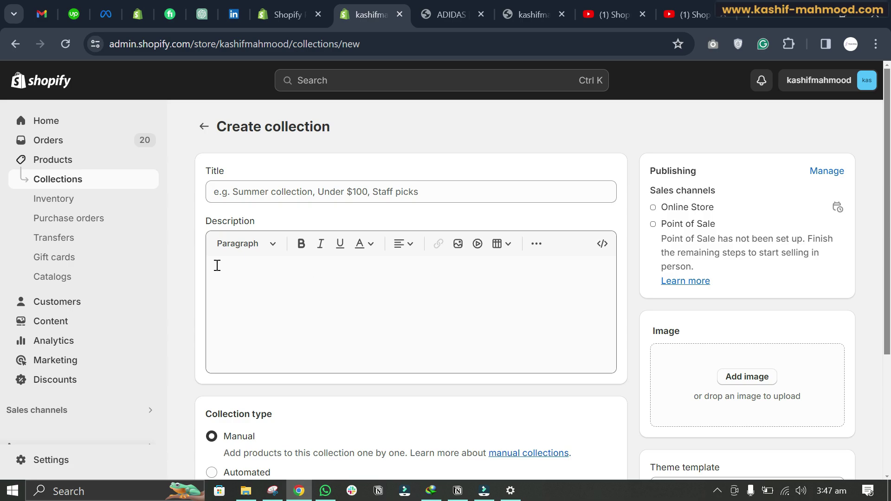
Open the CONVERSE | CHUCK TAYLOR ALL STAR II HI product and append ADIDAS to its title.
left_click(53, 156)
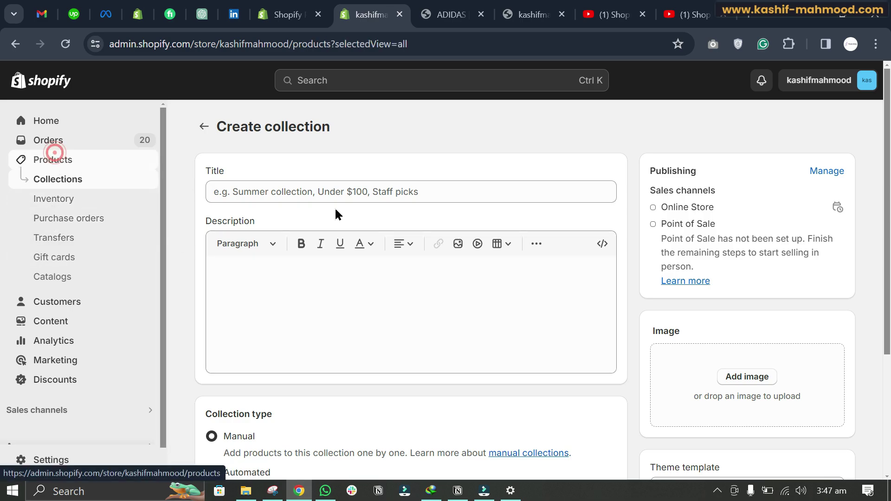
scroll(293, 353, "down", 2)
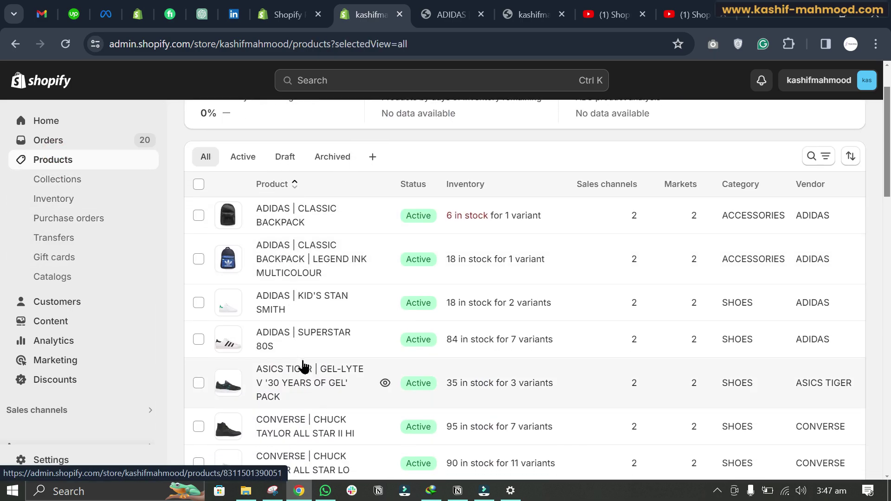
scroll(302, 367, "down", 3)
left_click(298, 291)
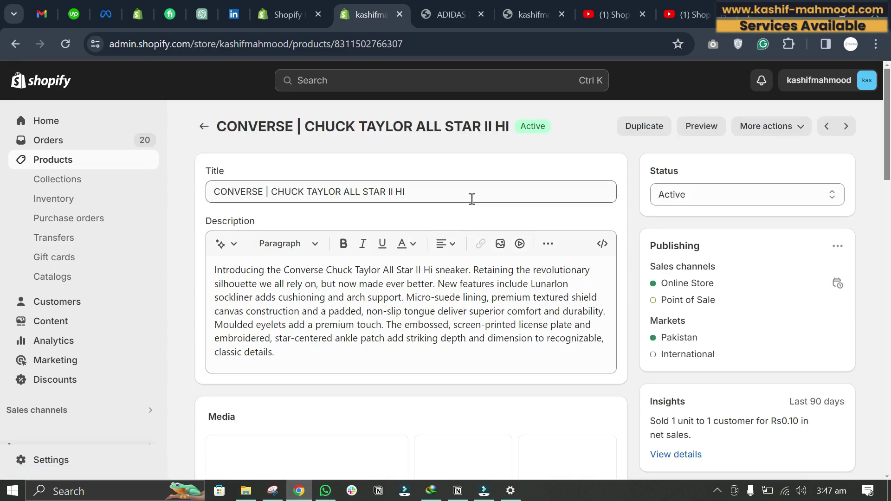
left_click(472, 199)
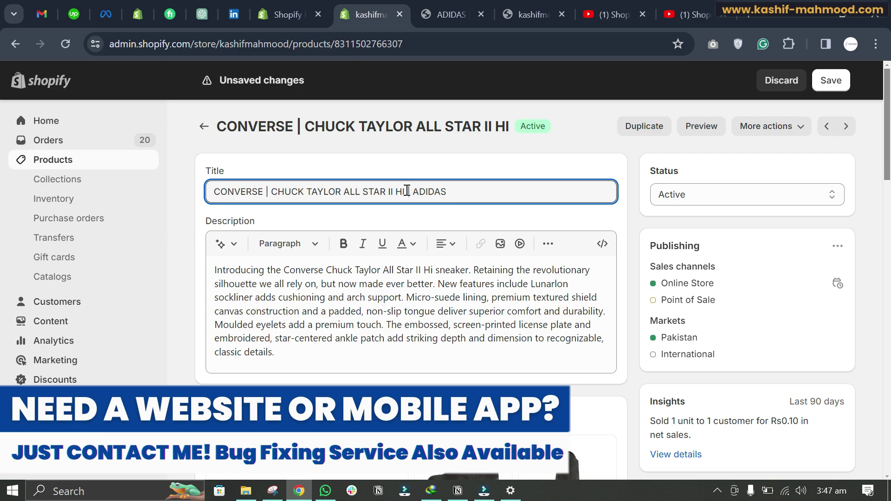
scroll(515, 223, "down", 8)
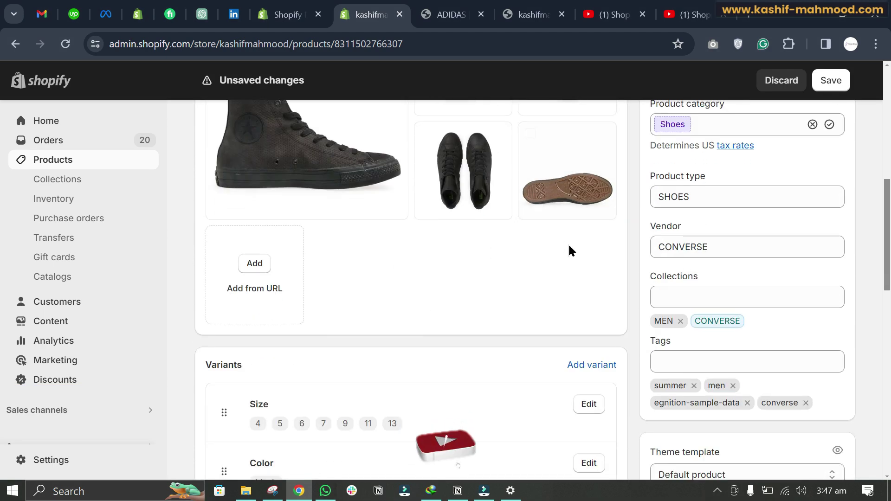
Add the adidas tag to the product, using ADIDAS cut from the Collections field.
left_click(695, 296)
type("ADIDAS")
key("Return")
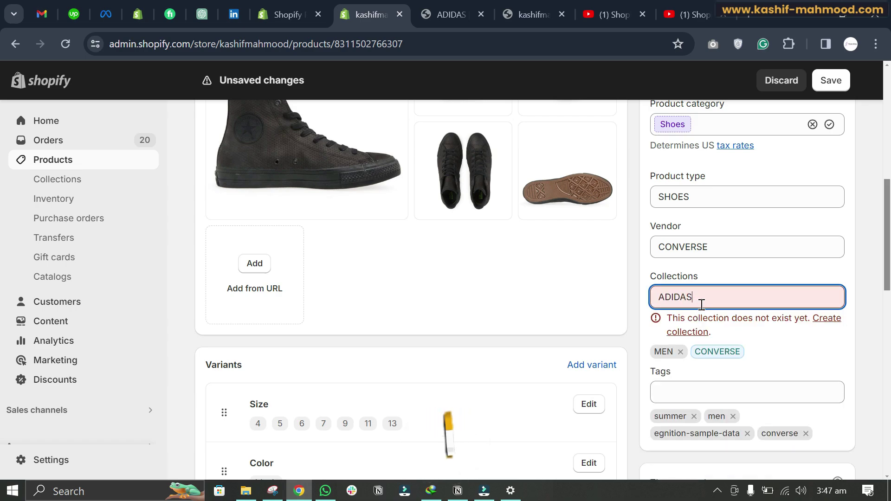
left_click_drag(701, 304, 644, 302)
key("ctrl+x")
left_click(686, 361)
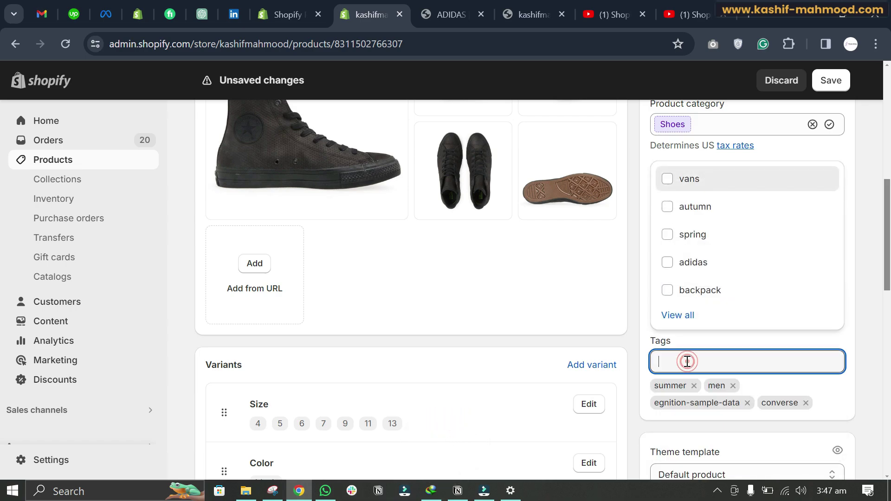
key("ctrl+v")
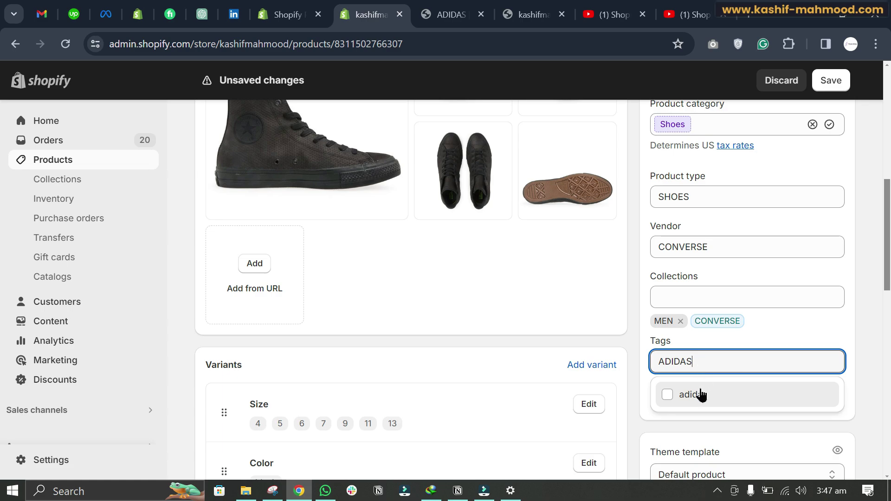
left_click(701, 394)
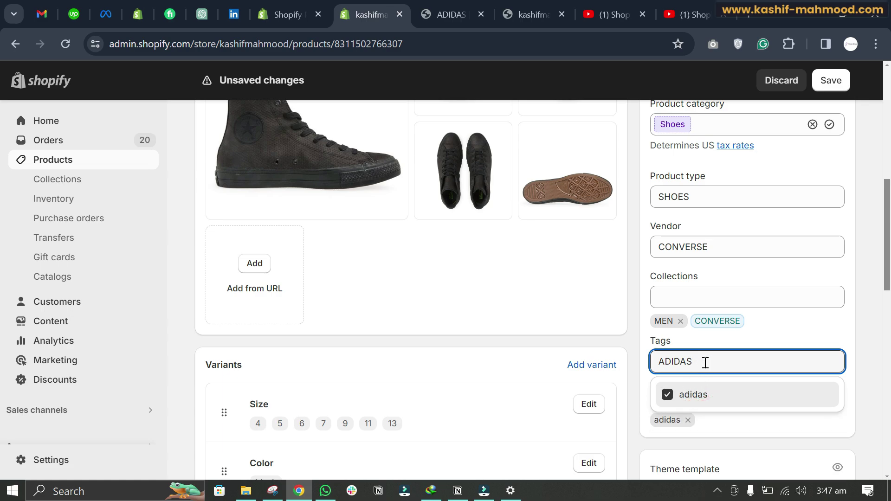
double_click(658, 341)
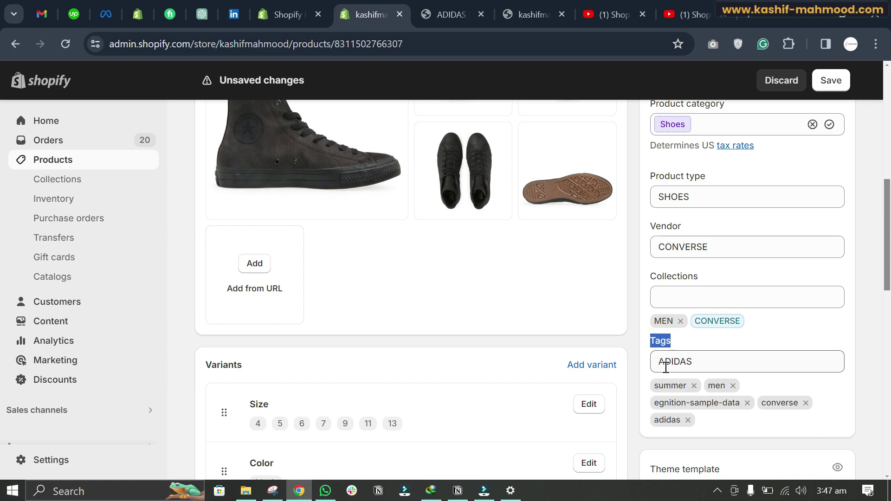
Finalize the '| ADIDAS' title ending and save the product.
scroll(379, 230, "up", 10)
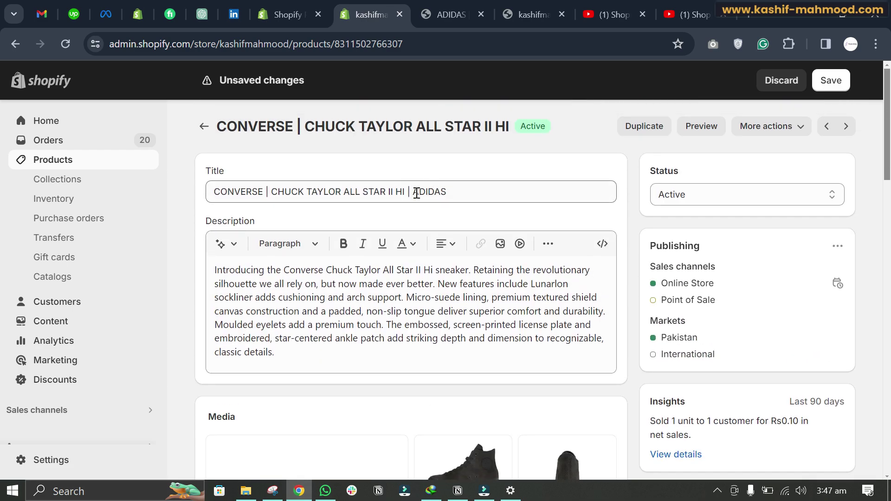
double_click(417, 193)
left_click(840, 86)
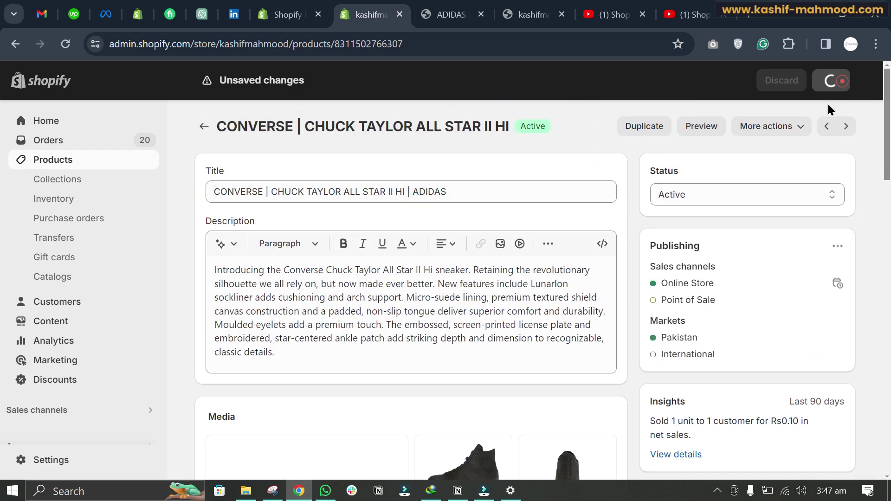
Scroll down the saved product to check ADIDAS appears in Collections beside MEN and CONVERSE.
scroll(691, 192, "down", 10)
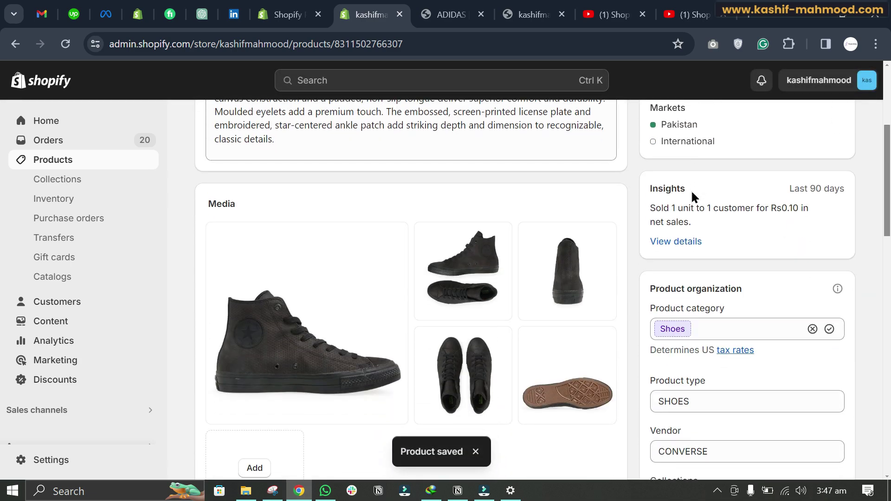
scroll(704, 218, "down", 3)
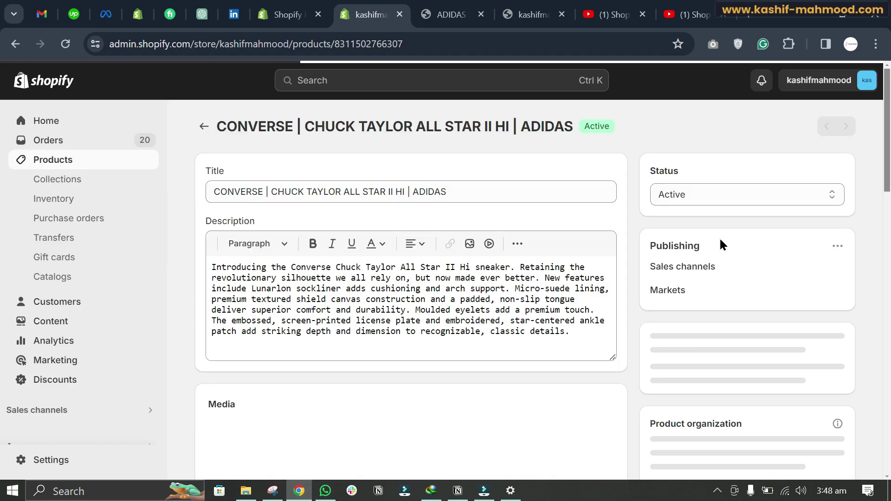
scroll(729, 252, "down", 6)
scroll(730, 253, "down", 3)
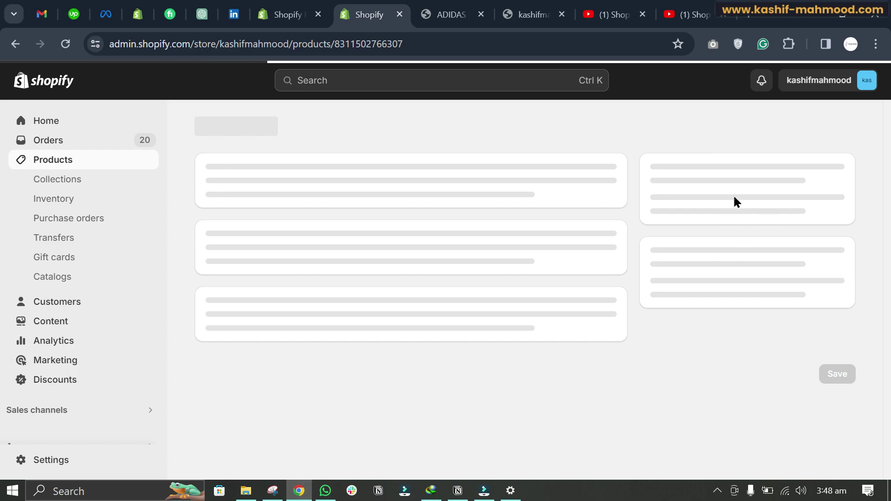
scroll(716, 260, "down", 6)
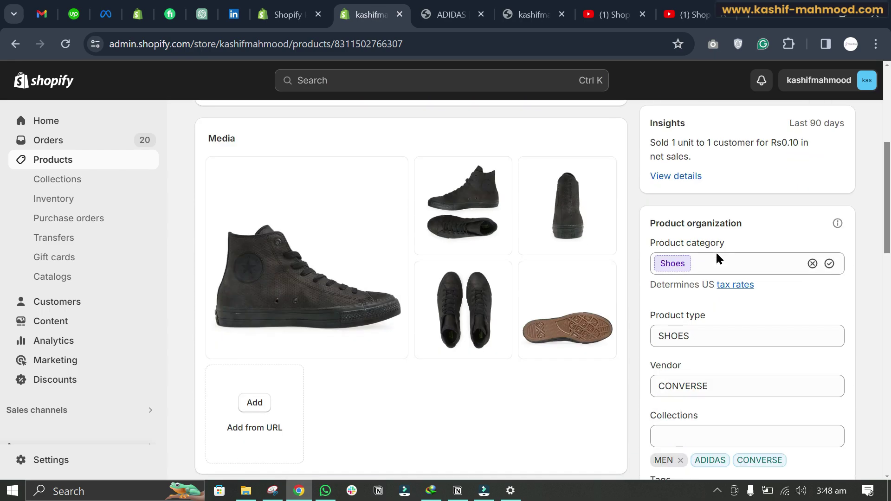
scroll(717, 255, "down", 6)
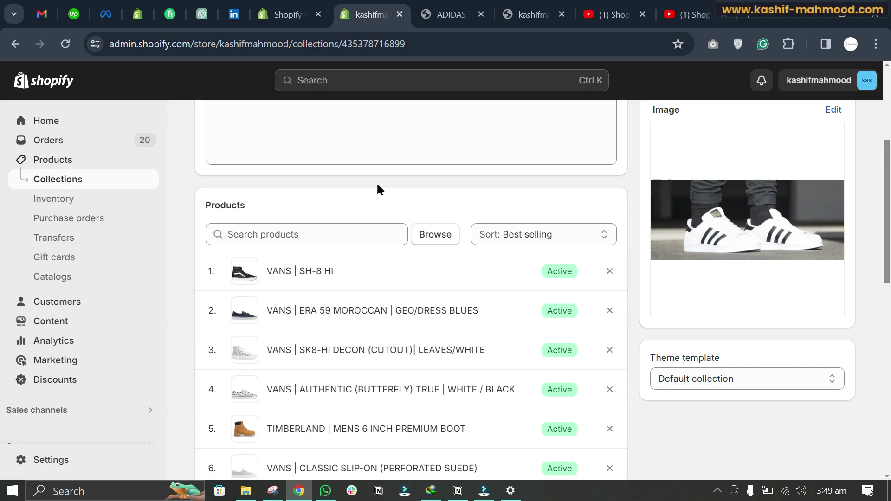
Switch to the YouTube tab with the Shopify Course: Building Your First Online Store playlist.
left_click(690, 17)
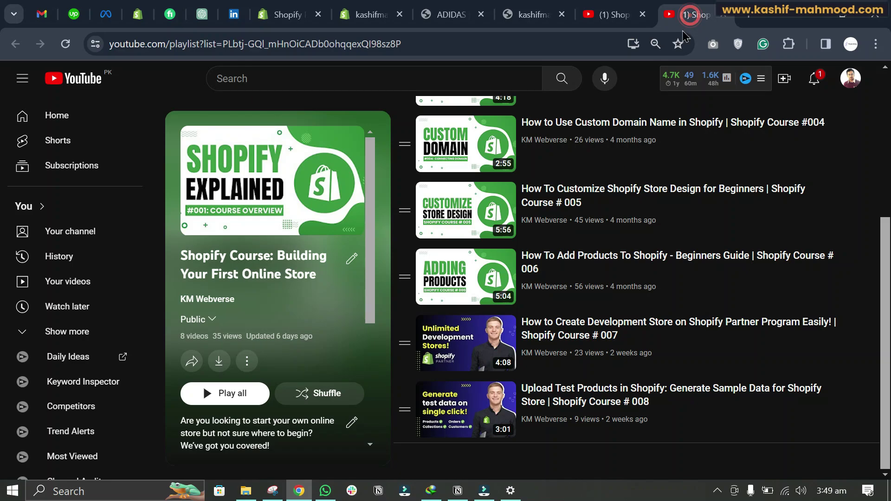